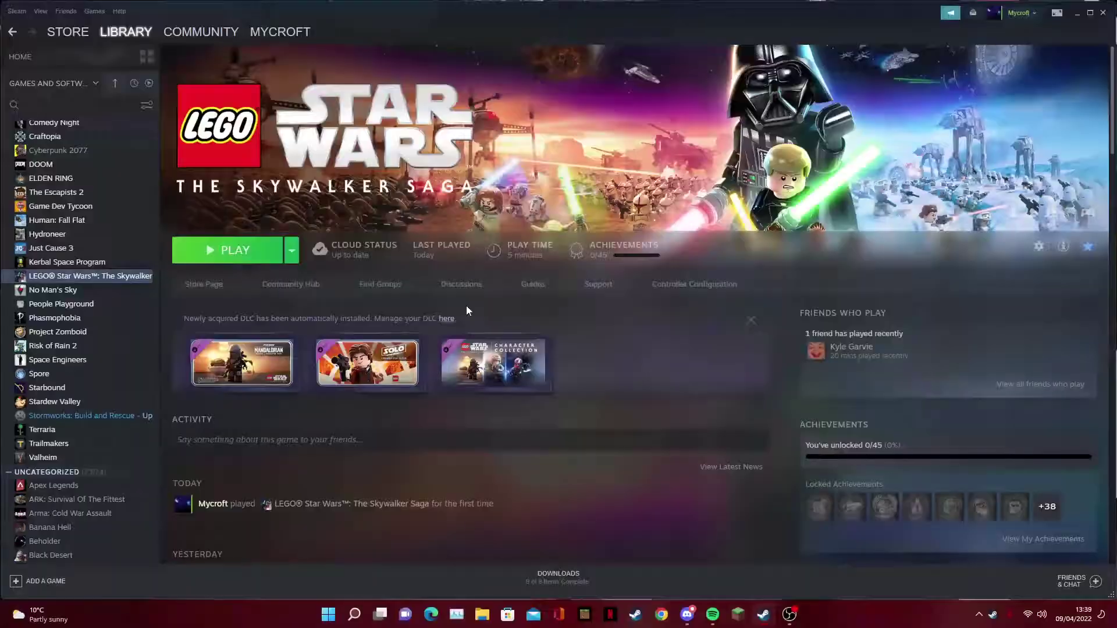
- Set the game's Steam Input override to 'Disable Steam Input' in its Controller properties
{"action": "right_click", "coordinate": [120, 276]}
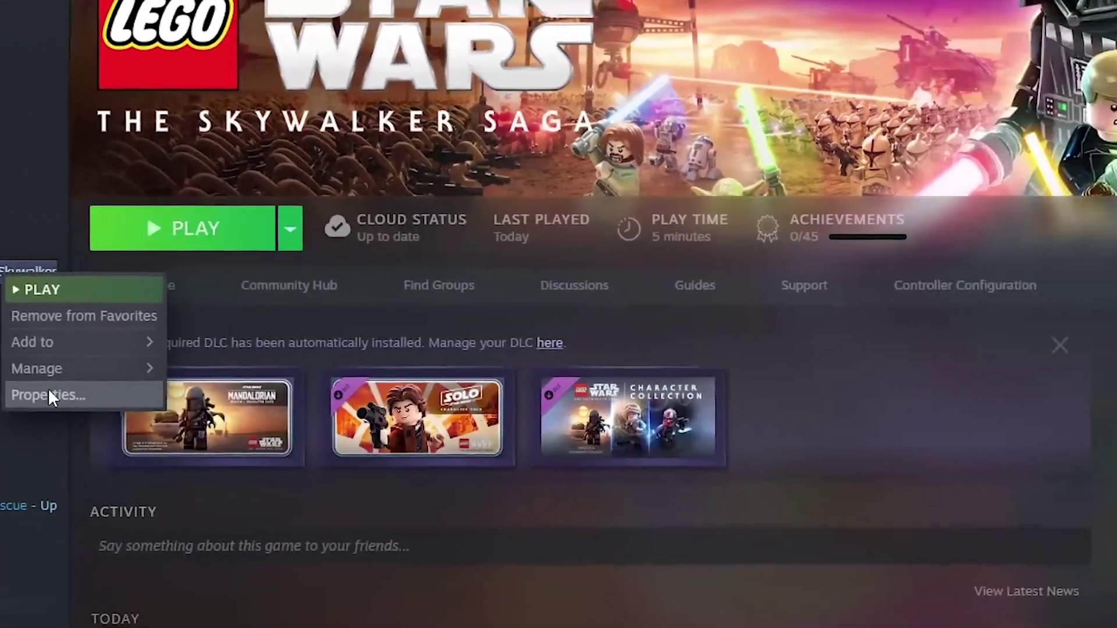
{"action": "left_click", "coordinate": [108, 403]}
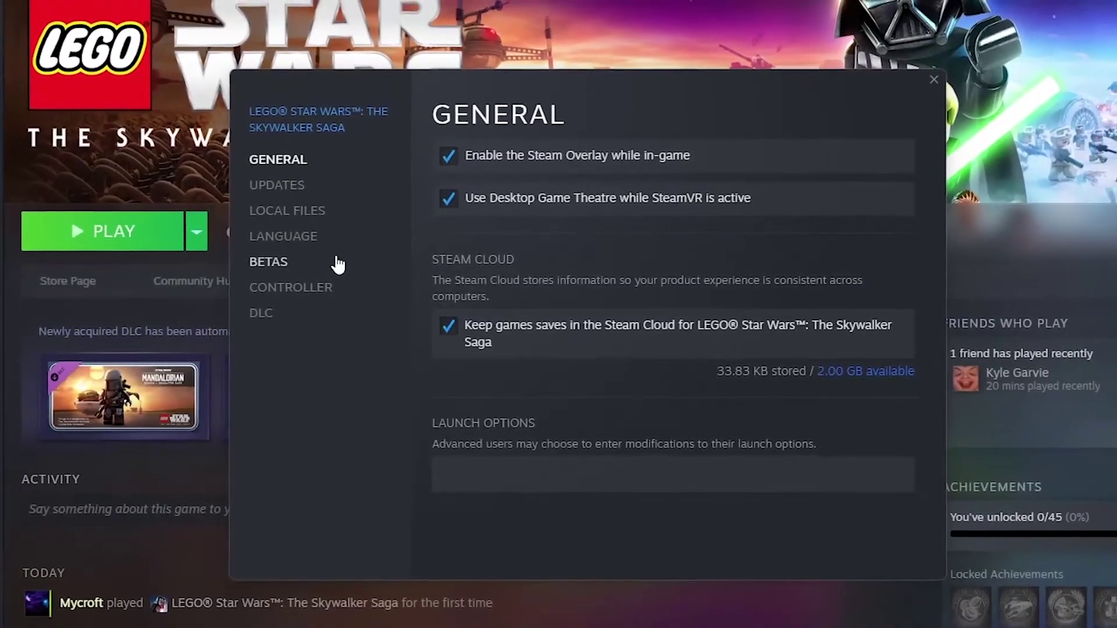
{"action": "left_click", "coordinate": [337, 290]}
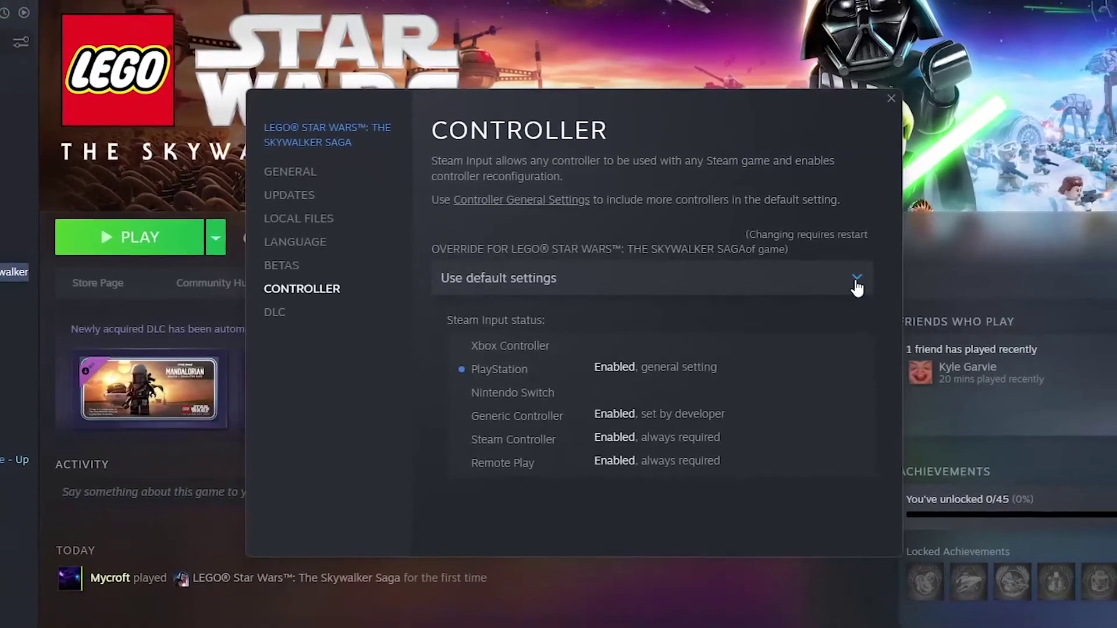
{"action": "left_click", "coordinate": [870, 279]}
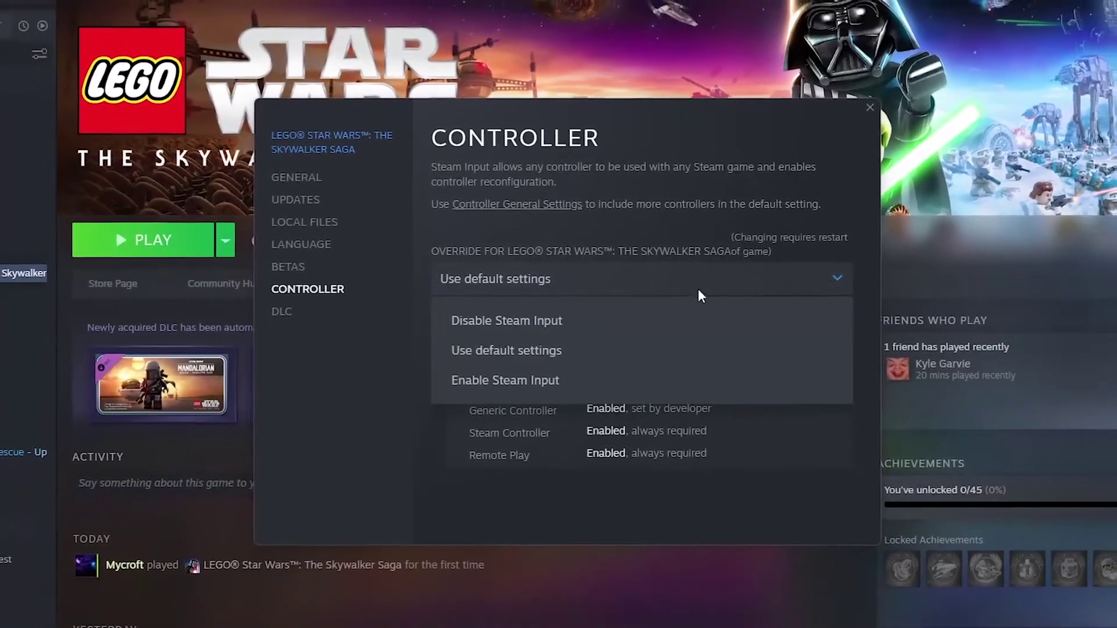
{"action": "left_click", "coordinate": [561, 320]}
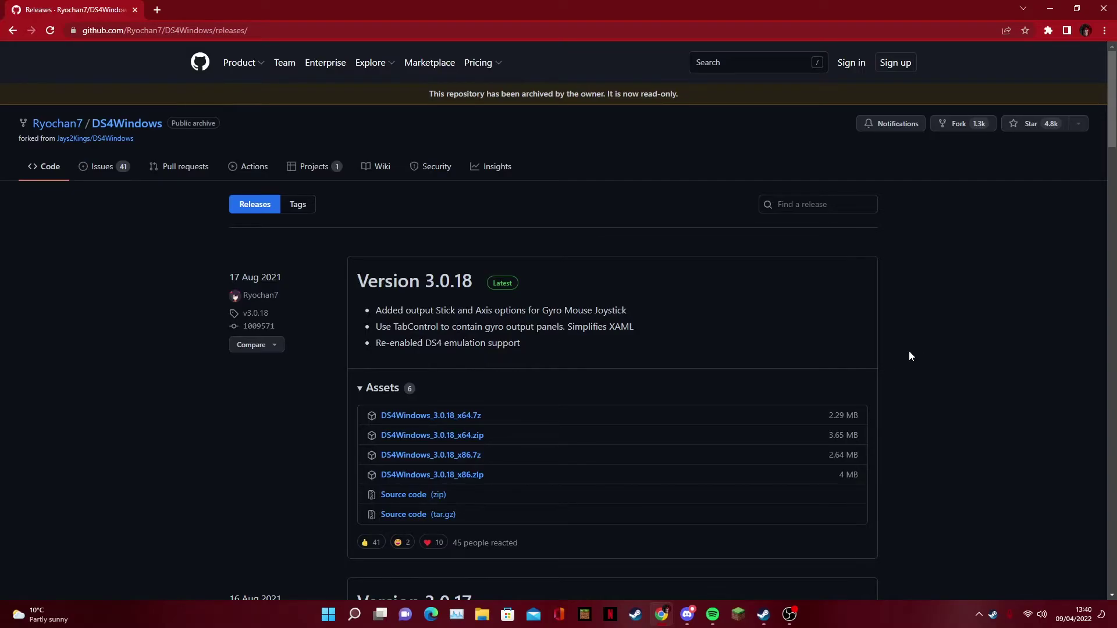
- Download the DS4Windows_3.0.18_x64.zip asset from the 3.0.18 release
{"action": "left_click", "coordinate": [455, 443]}
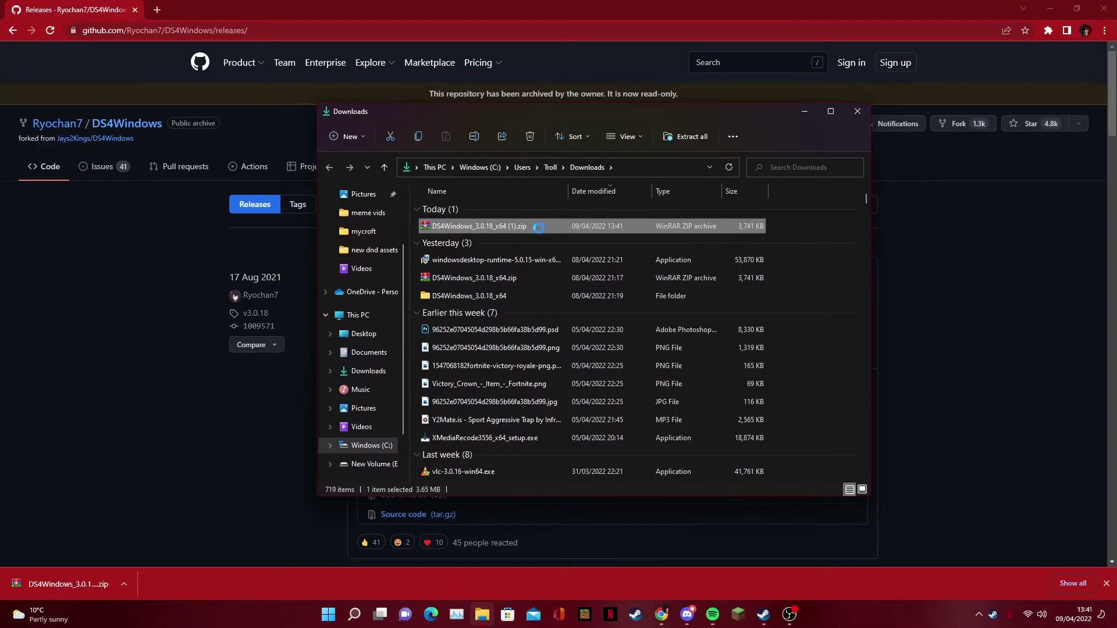
- Extract DS4Windows_3.0.18_x64 (1).zip here, replacing all existing files
{"action": "right_click", "coordinate": [569, 231]}
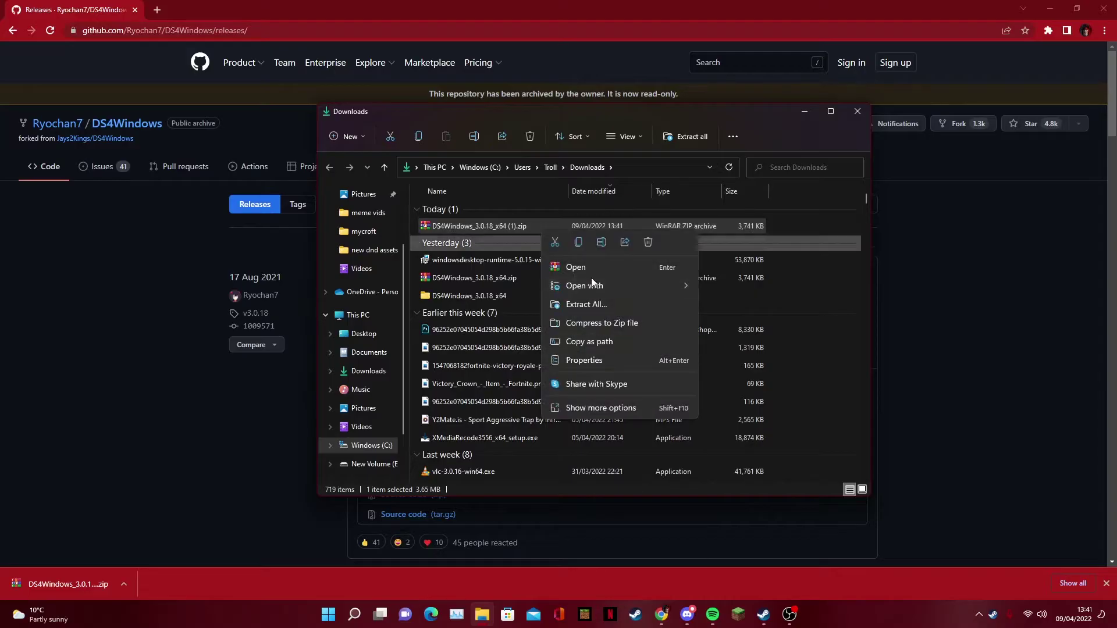
{"action": "left_click", "coordinate": [613, 412]}
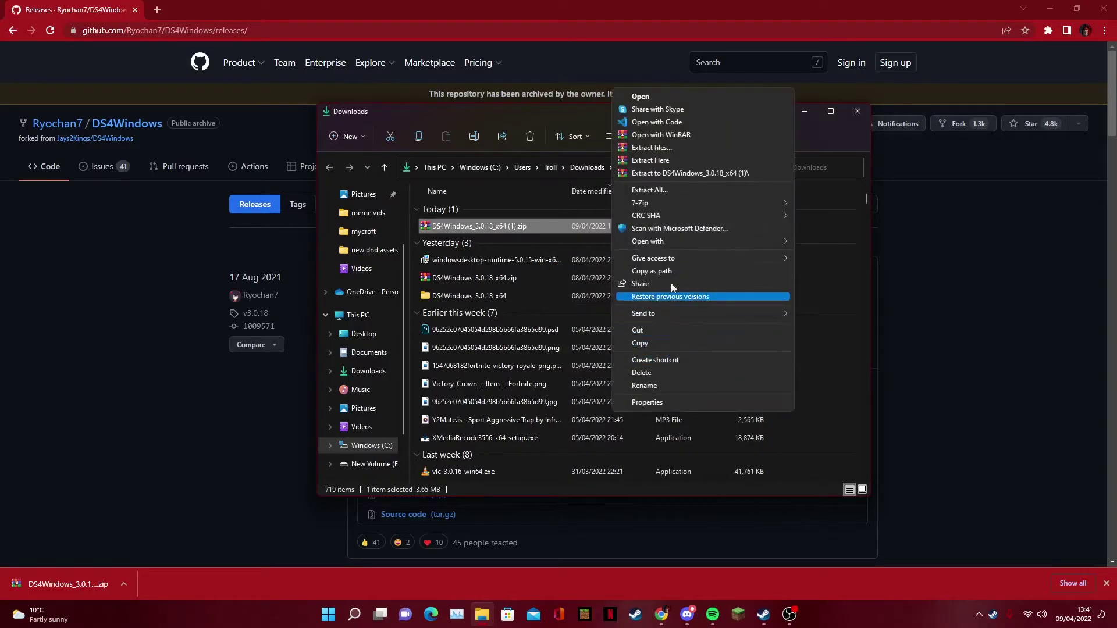
{"action": "left_click", "coordinate": [664, 161]}
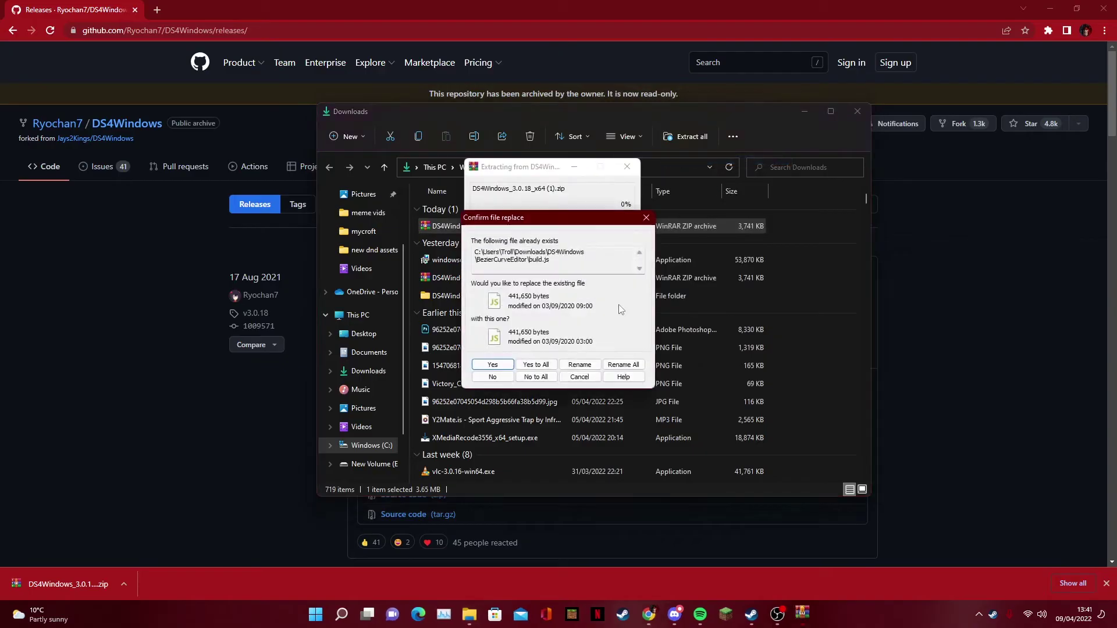
{"action": "left_click", "coordinate": [529, 365]}
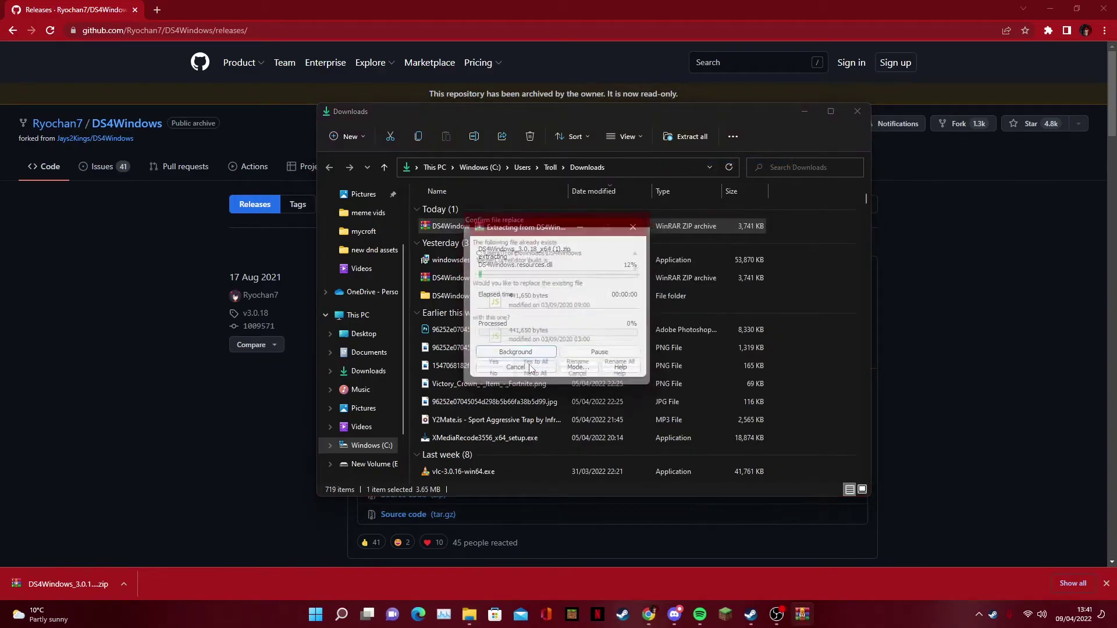
- Run DS4Windows.exe from the DS4Windows_3.0.18_x64\DS4Windows folder
{"action": "double_click", "coordinate": [749, 300]}
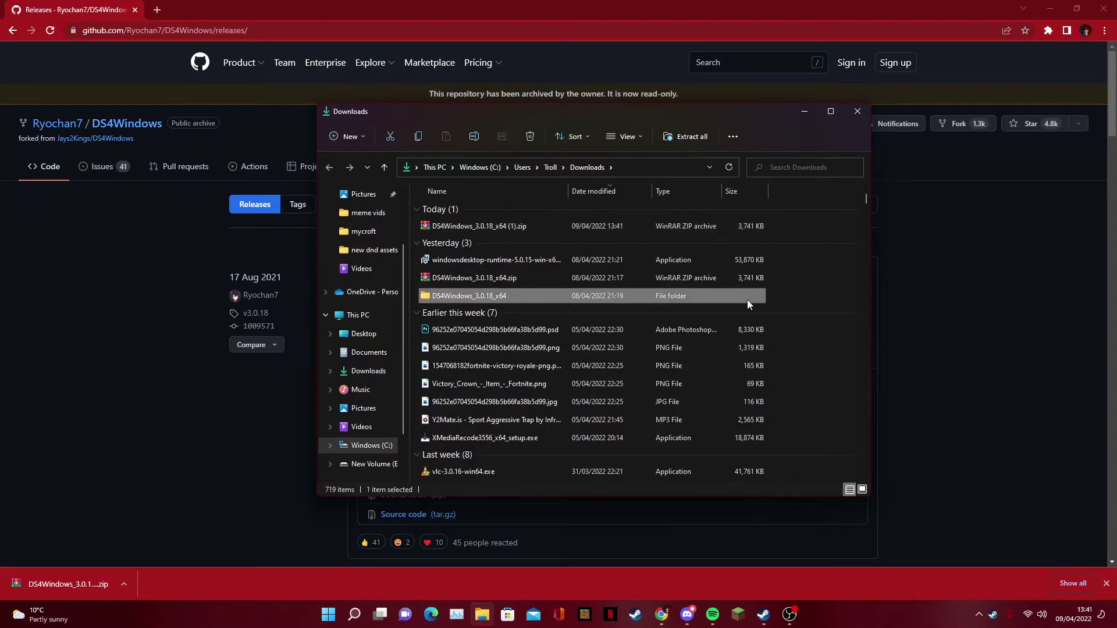
{"action": "double_click", "coordinate": [571, 214]}
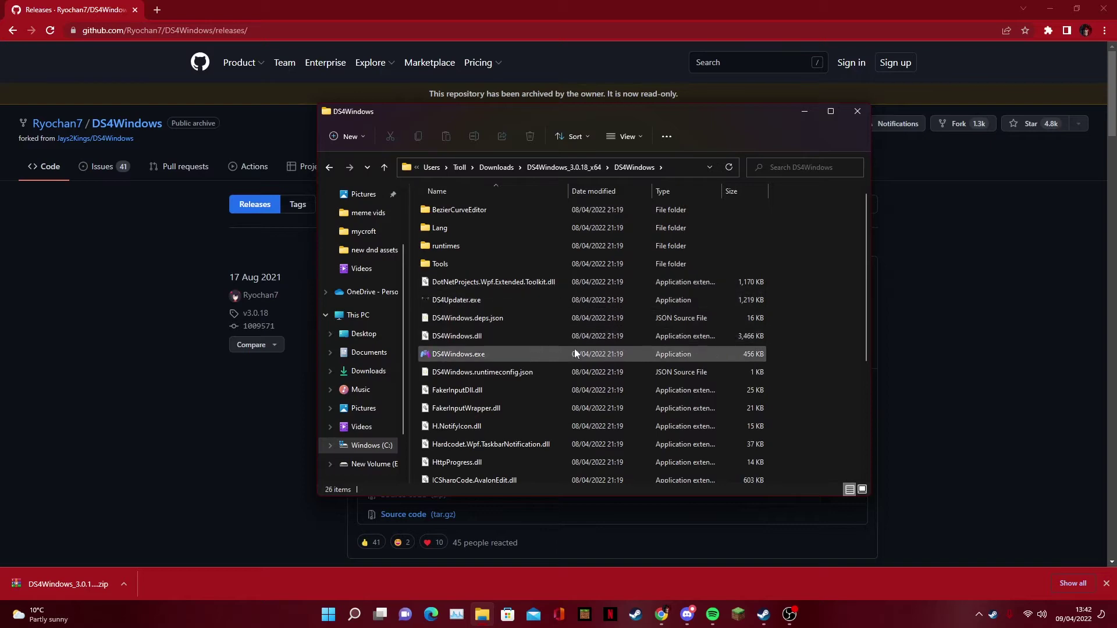
{"action": "scroll", "coordinate": [727, 382], "scroll_direction": "down", "scroll_amount": 3}
{"action": "scroll", "coordinate": [764, 381], "scroll_direction": "up", "scroll_amount": 3}
{"action": "scroll", "coordinate": [765, 382], "scroll_direction": "down", "scroll_amount": 1}
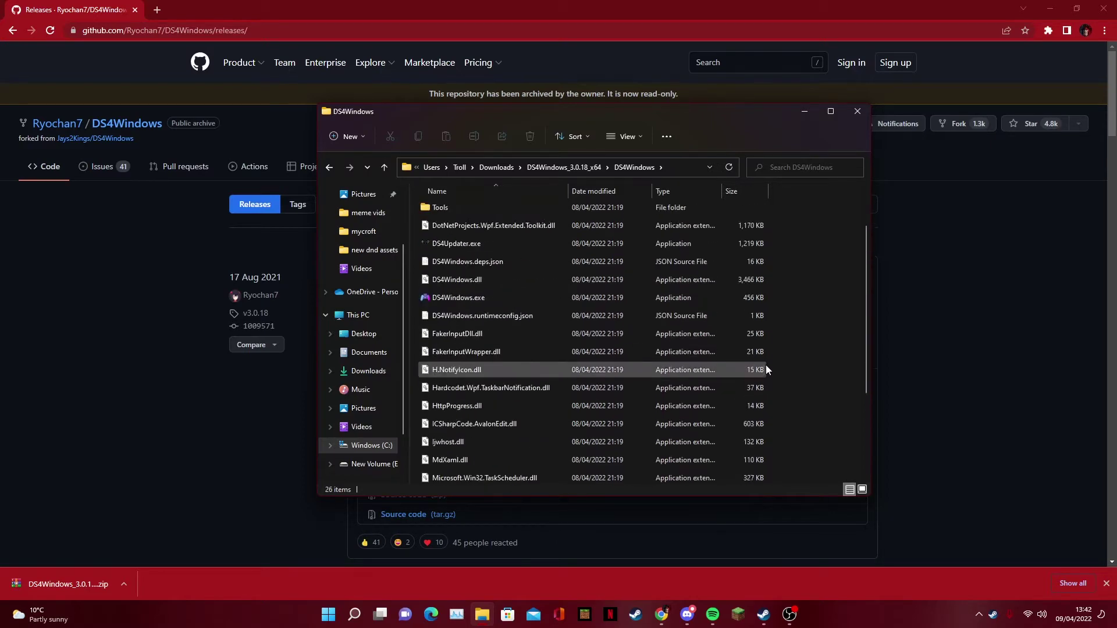
{"action": "scroll", "coordinate": [766, 364], "scroll_direction": "up", "scroll_amount": 1}
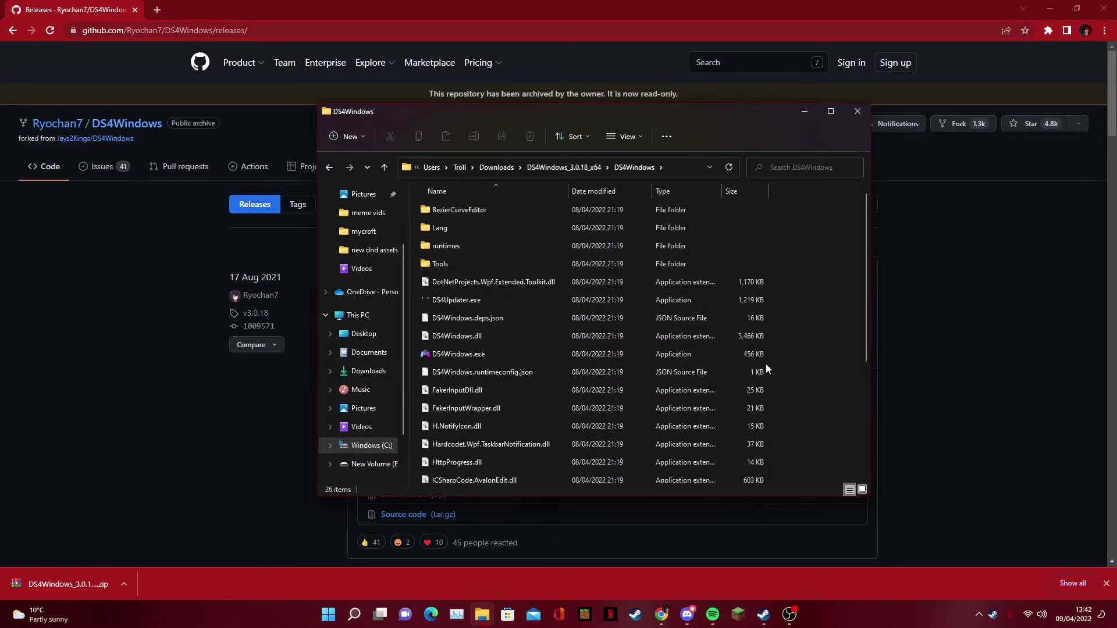
{"action": "double_click", "coordinate": [757, 354]}
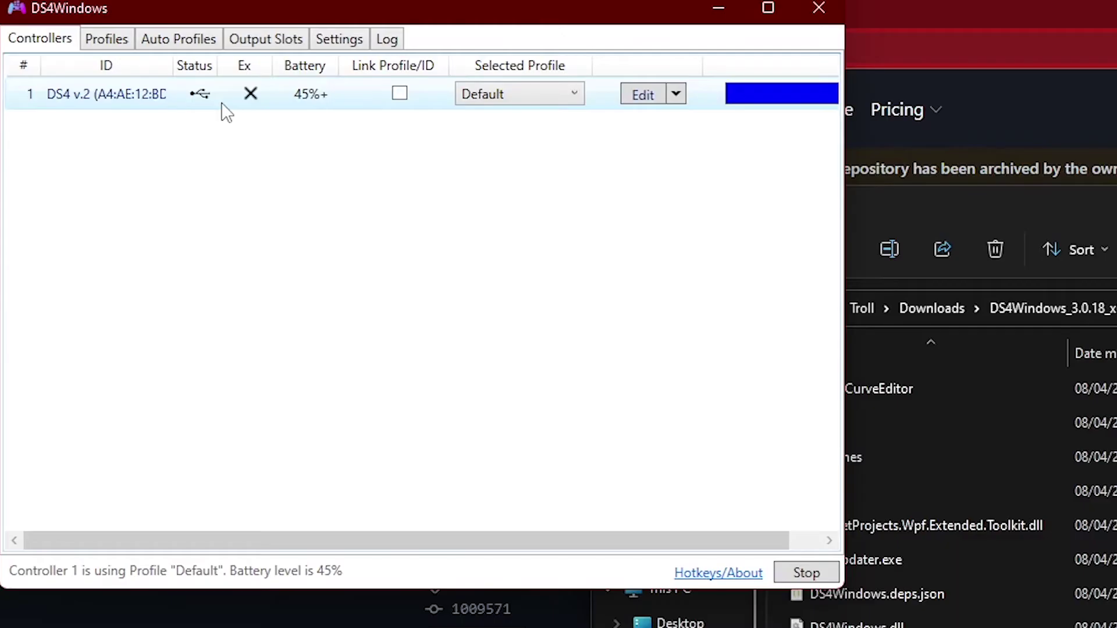
- Give the controller a custom pure red (#FFFF0000) lightbar, then shift the window right
{"action": "left_click", "coordinate": [798, 99]}
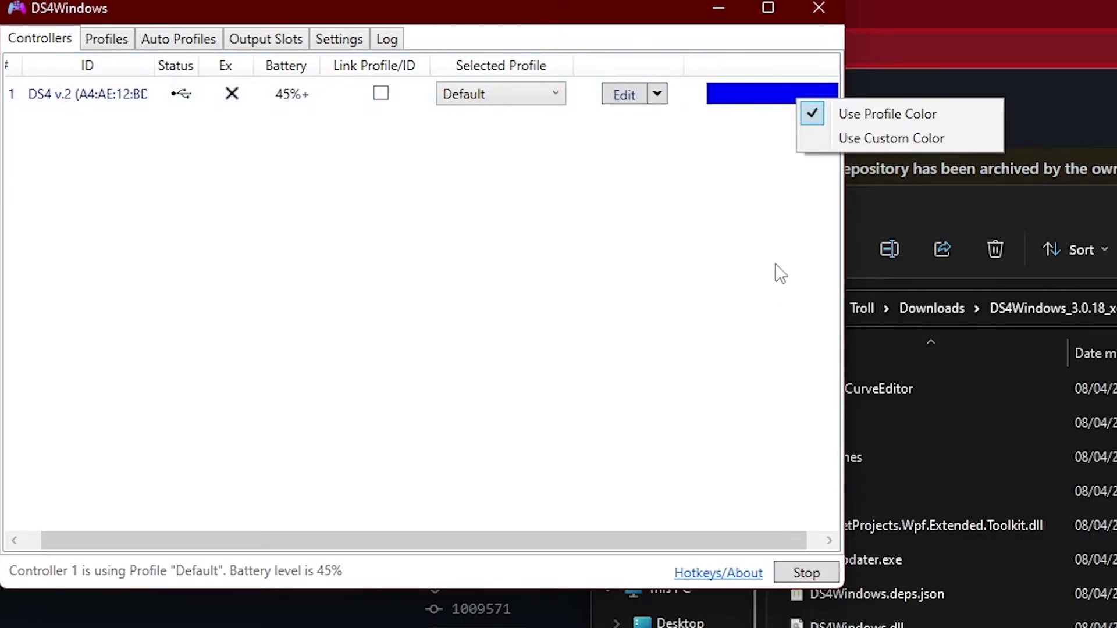
{"action": "left_click", "coordinate": [821, 139]}
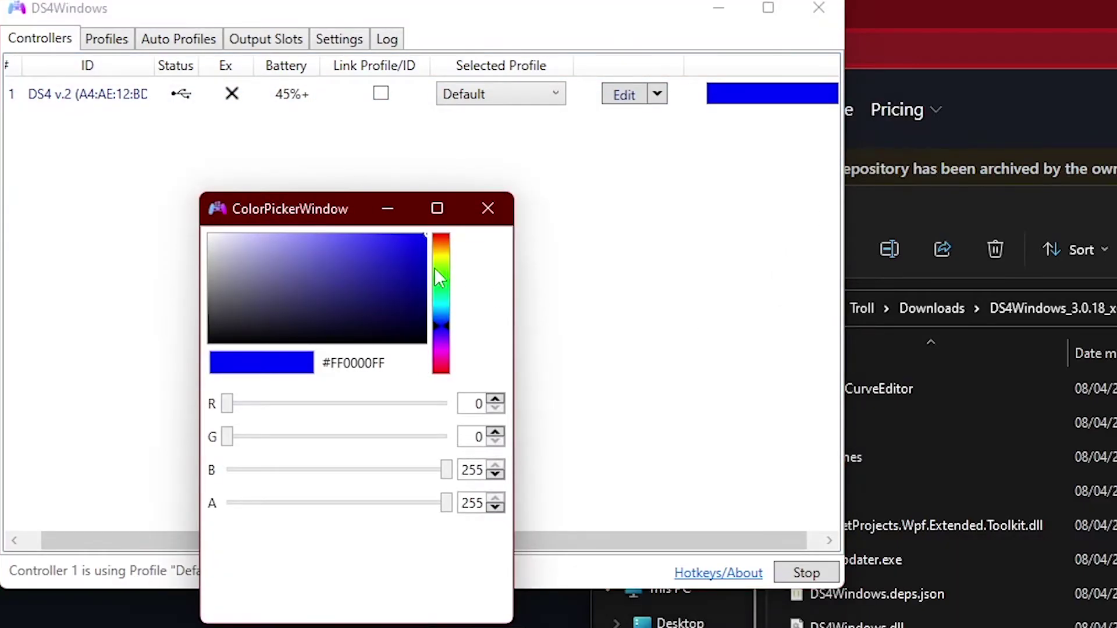
{"action": "left_click_drag", "start_coordinate": [449, 246], "coordinate": [442, 234]}
{"action": "left_click", "coordinate": [559, 384]}
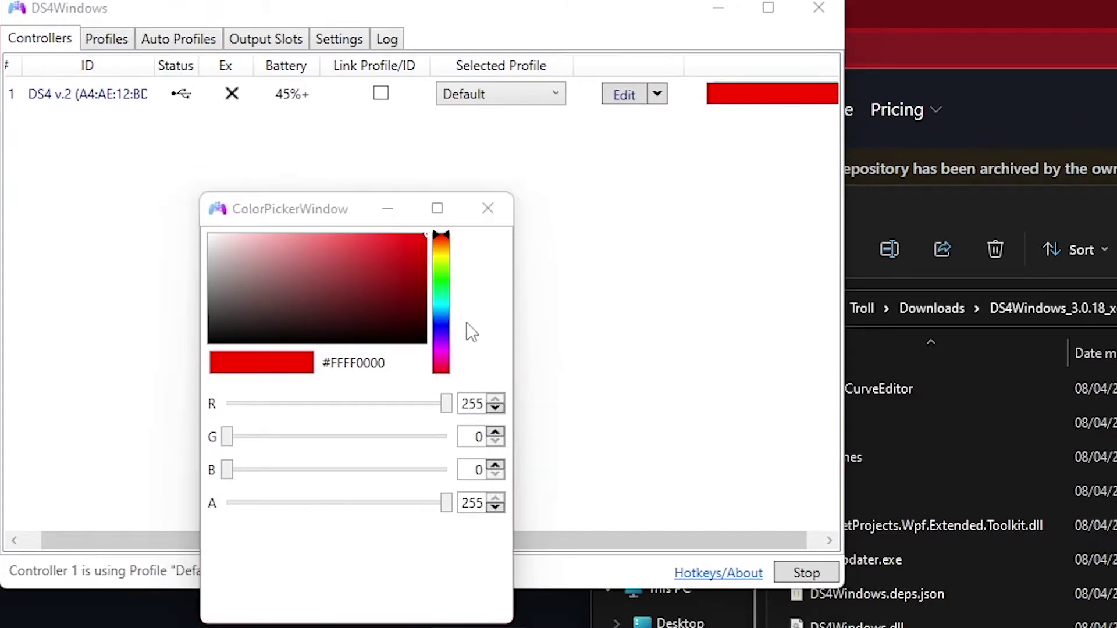
{"action": "left_click", "coordinate": [499, 208]}
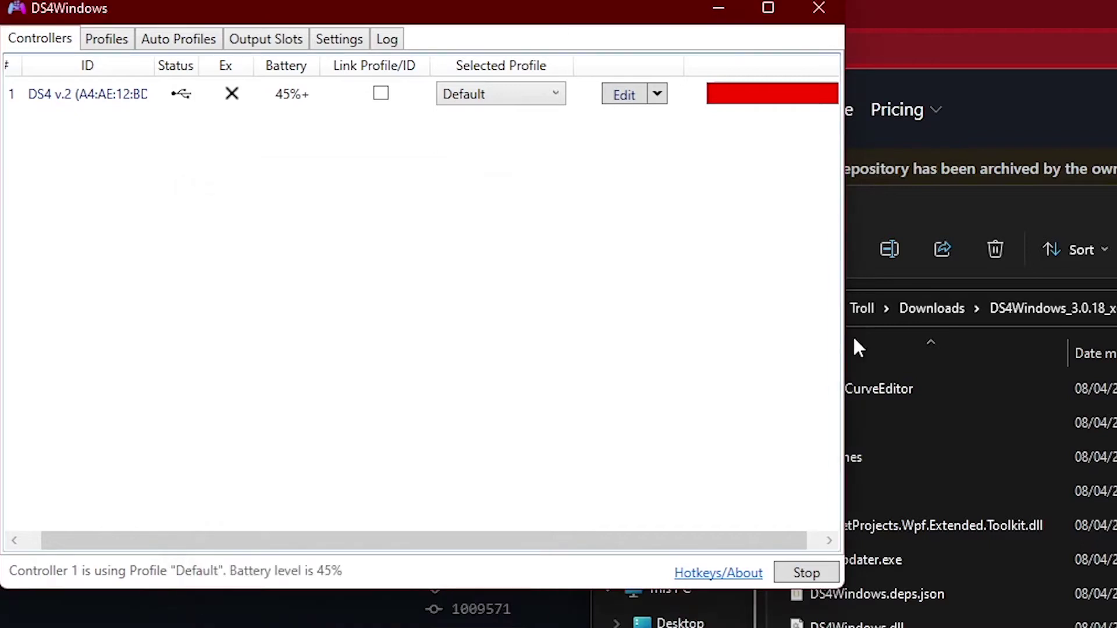
{"action": "left_click_drag", "start_coordinate": [380, 9], "coordinate": [504, 19]}
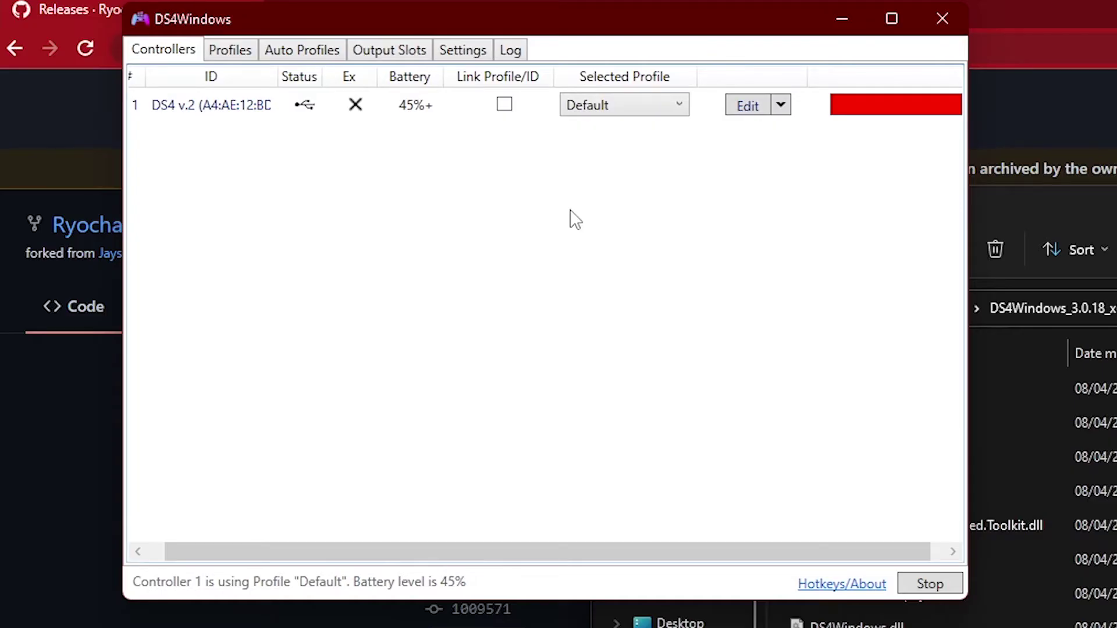
- Set the Default profile's Emulated Controller to DualShock 4 and save the profile
{"action": "left_click", "coordinate": [249, 51]}
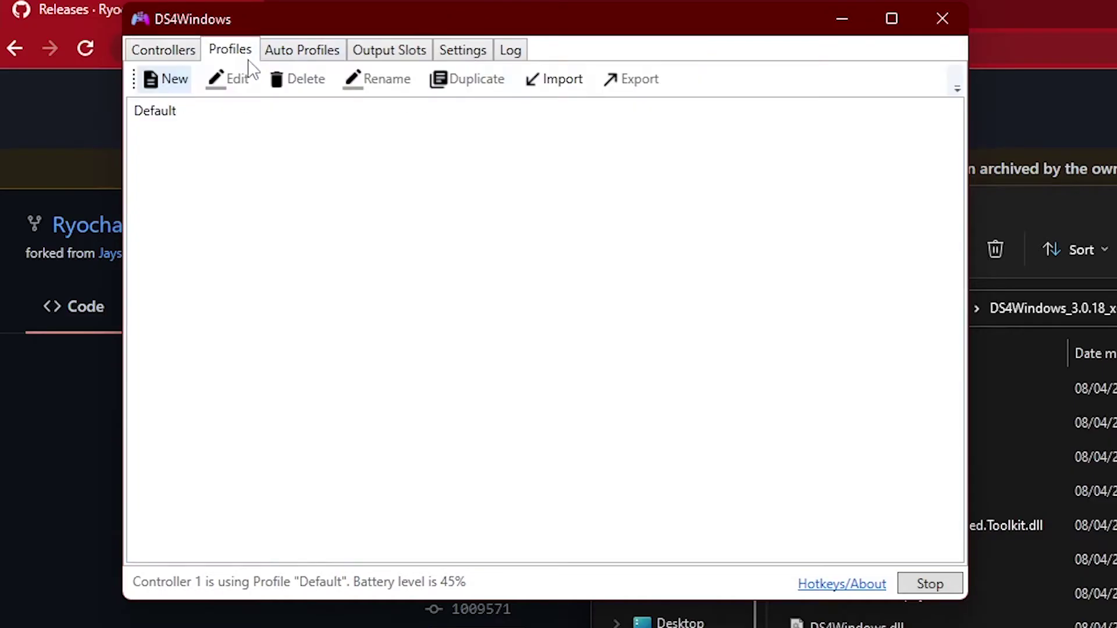
{"action": "left_click", "coordinate": [323, 111]}
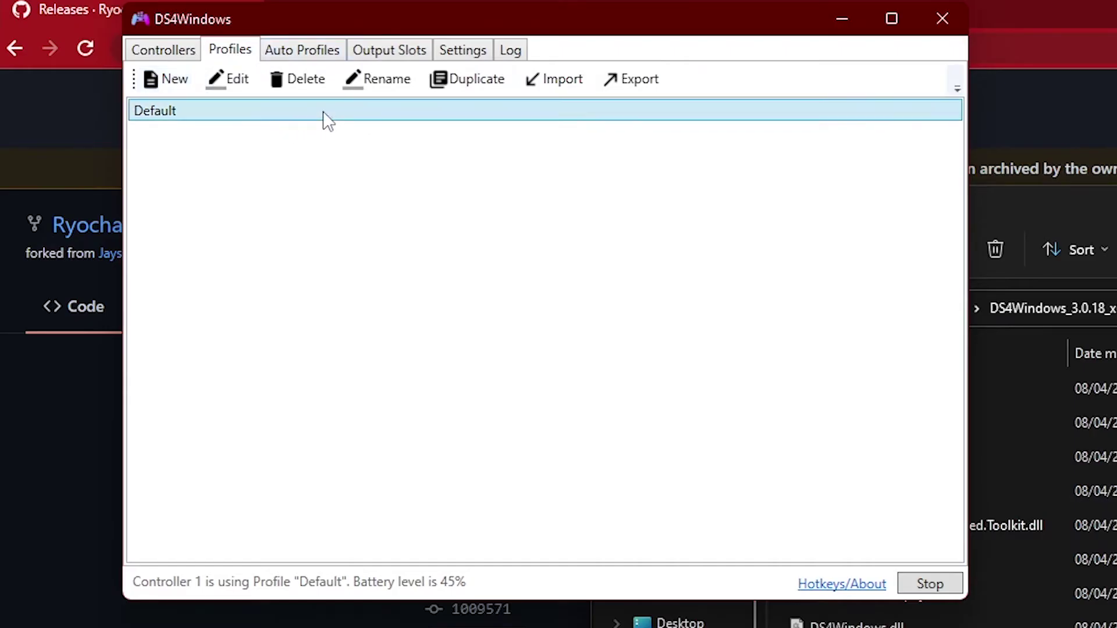
{"action": "double_click", "coordinate": [323, 111]}
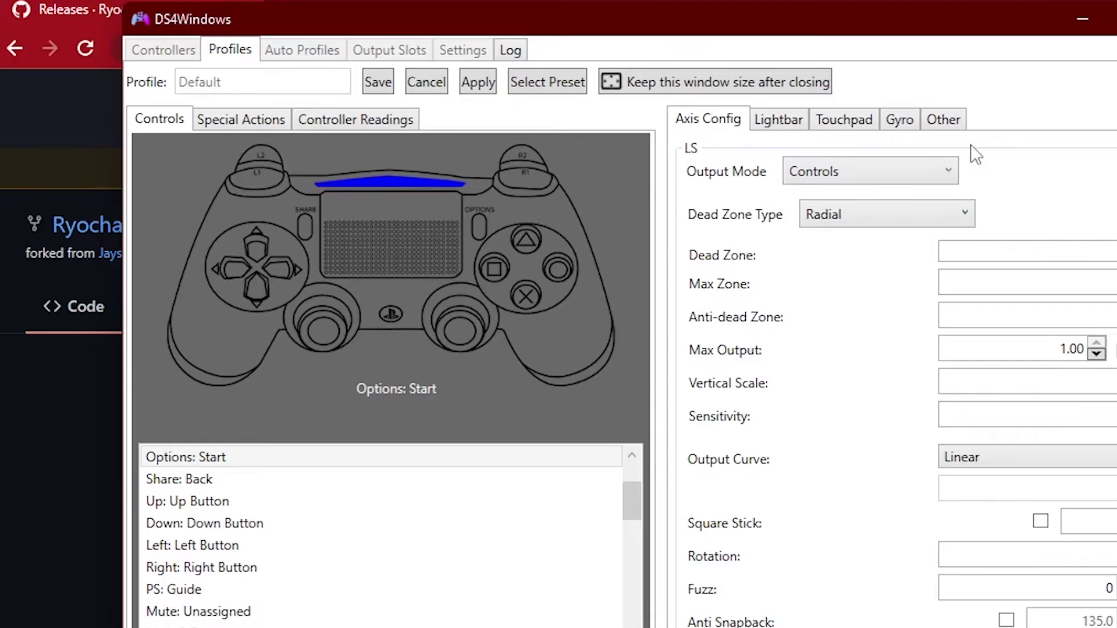
{"action": "left_click", "coordinate": [948, 120]}
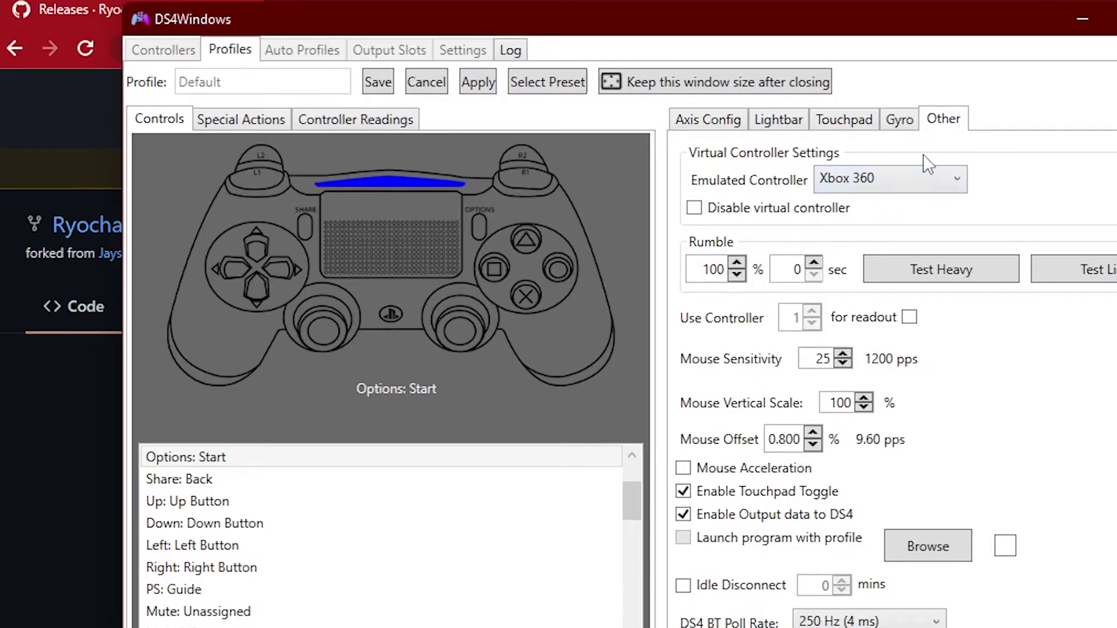
{"action": "left_click", "coordinate": [943, 175]}
{"action": "left_click", "coordinate": [945, 219]}
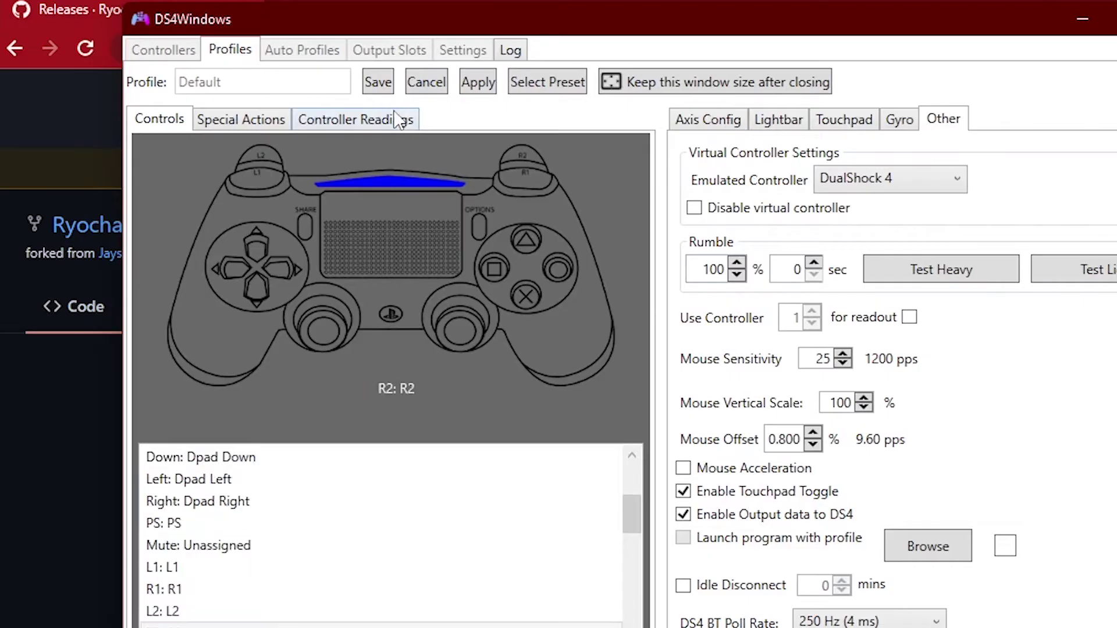
{"action": "left_click", "coordinate": [379, 83]}
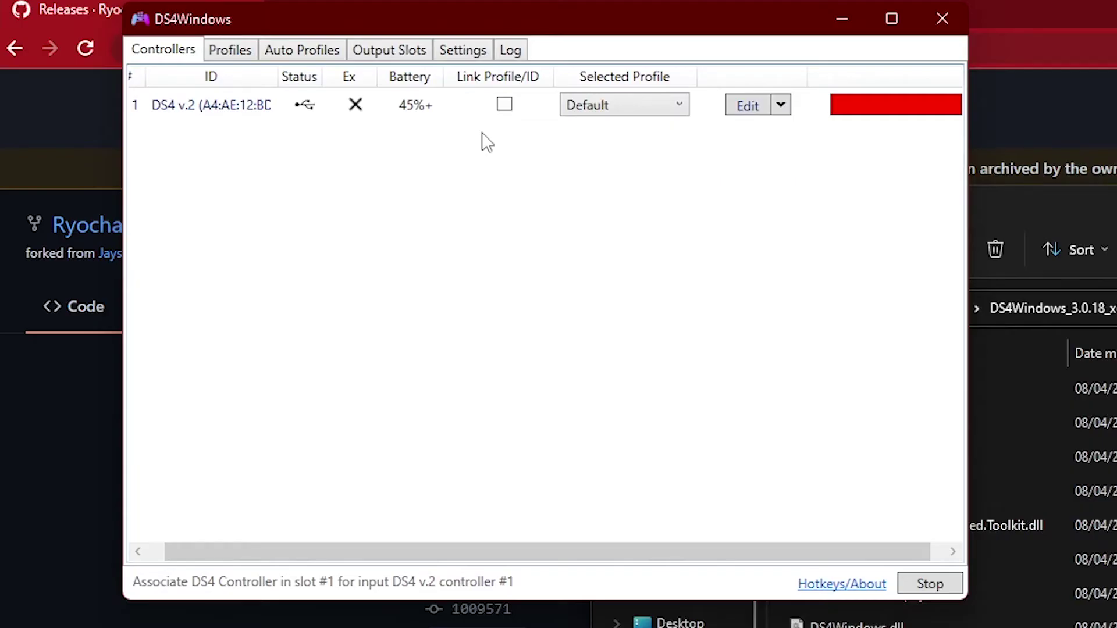
{"action": "left_click", "coordinate": [653, 103]}
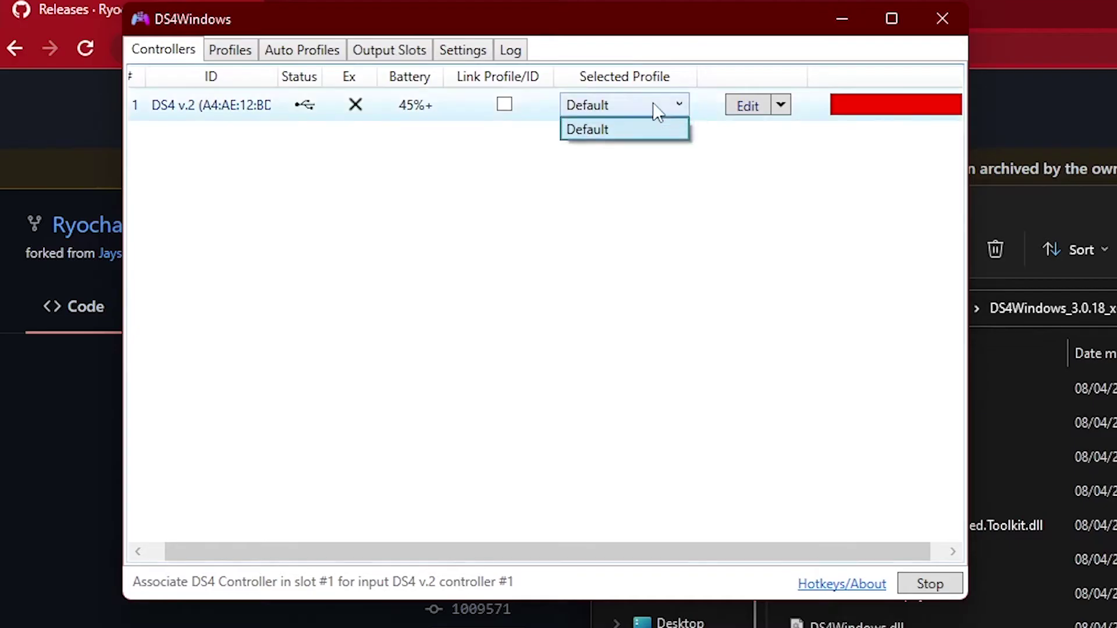
{"action": "left_click", "coordinate": [673, 131]}
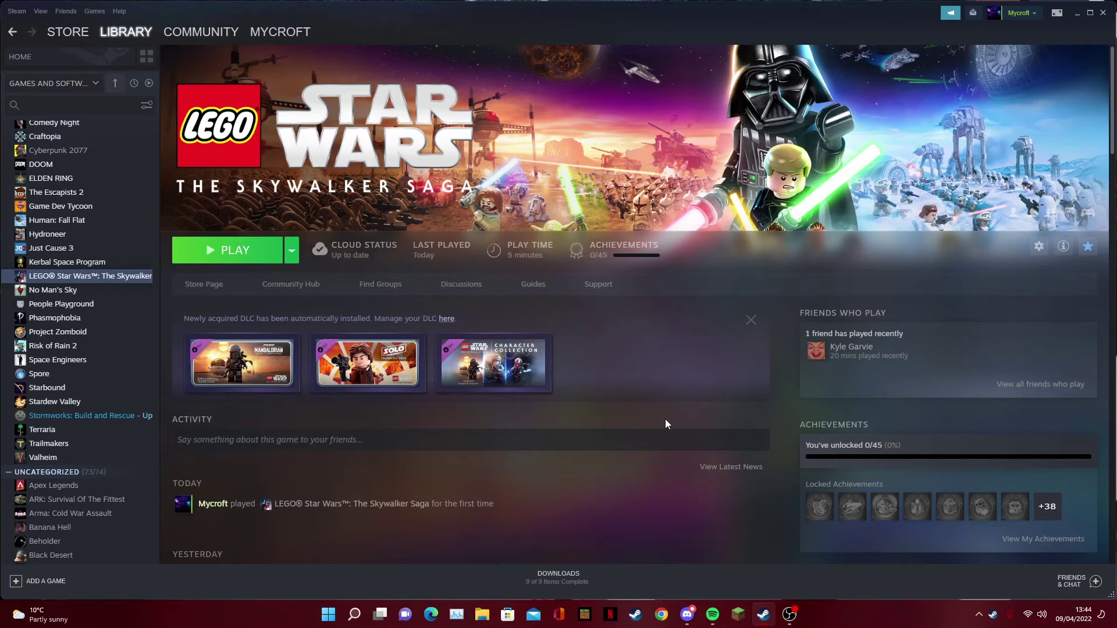
- Start LEGO Star Wars: The Skywalker Saga from its Steam library page
{"action": "left_click", "coordinate": [227, 251]}
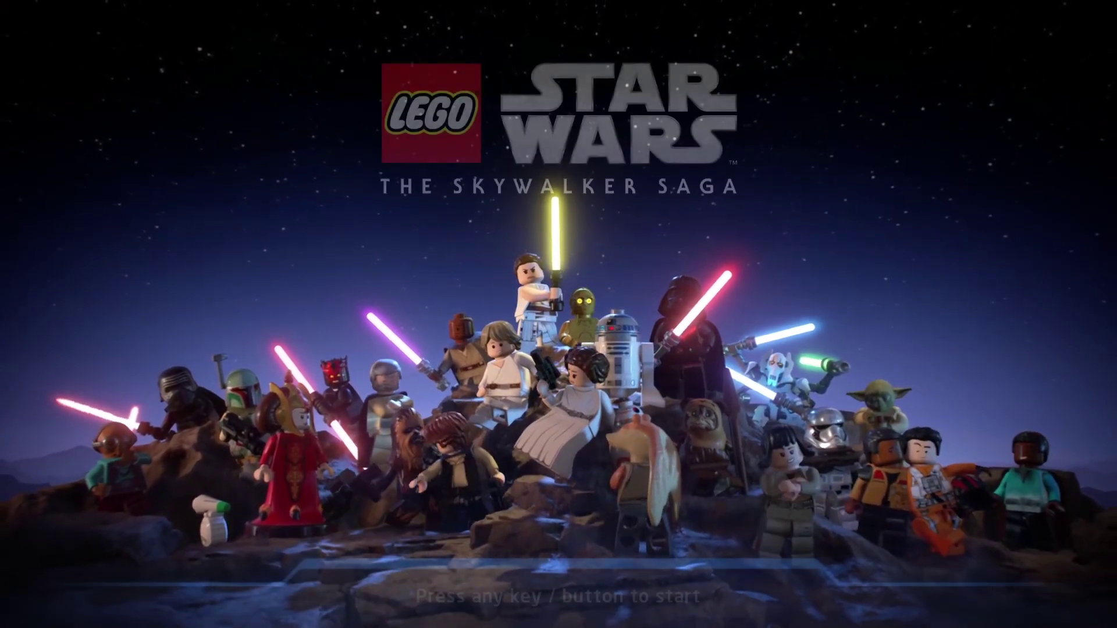
- Get past the title screen, autosave and new content notices, and leave the store page
{"action": "key", "text": "Return"}
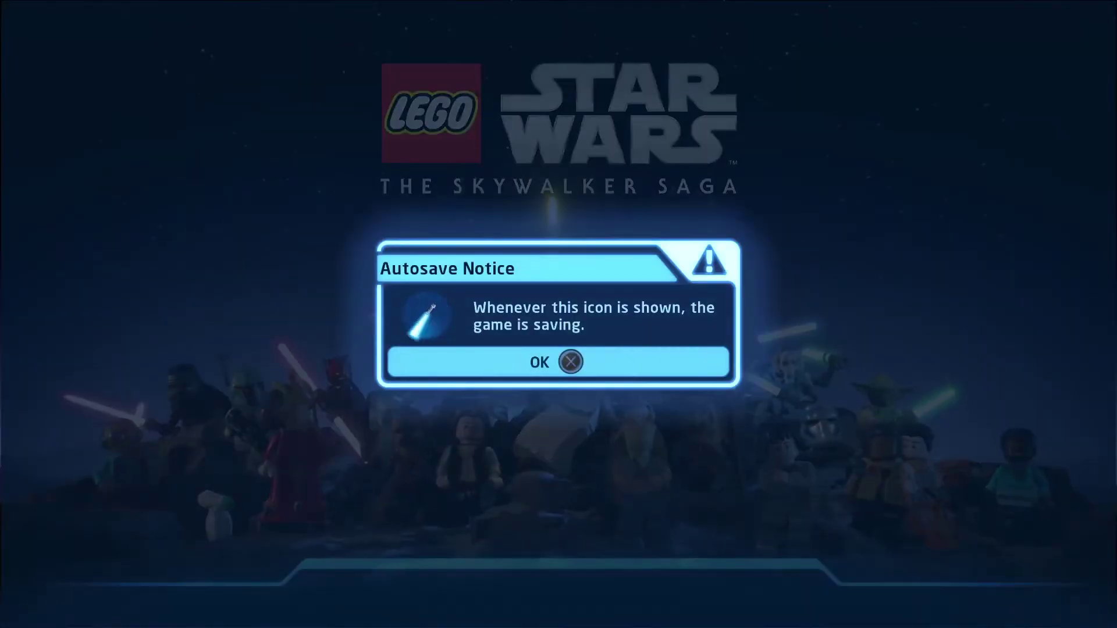
{"action": "key", "text": "Return"}
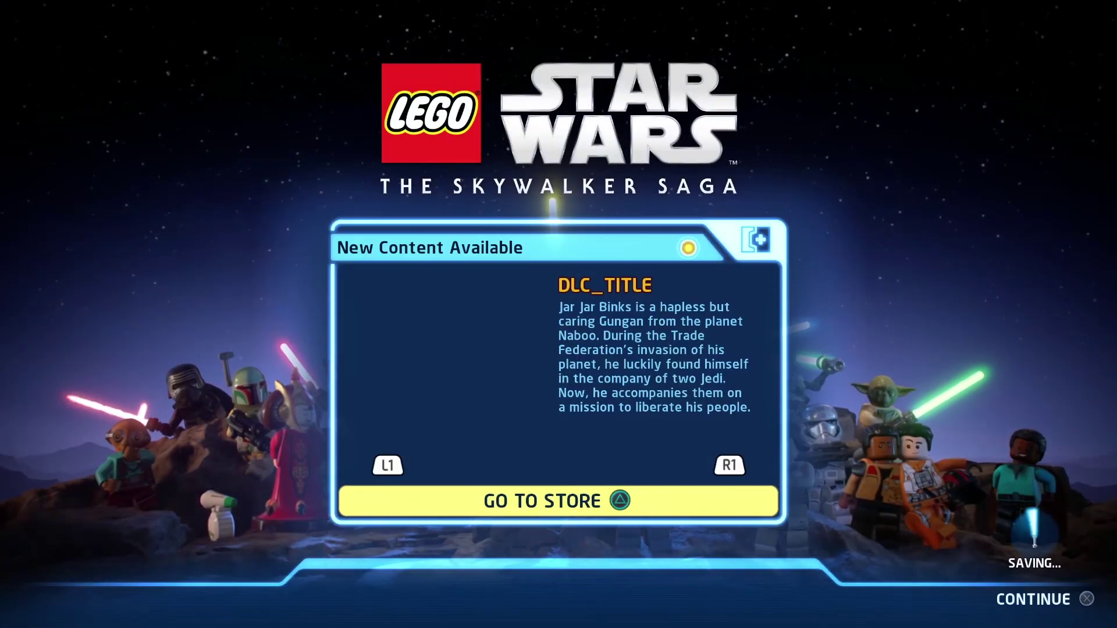
{"action": "key", "text": "Return"}
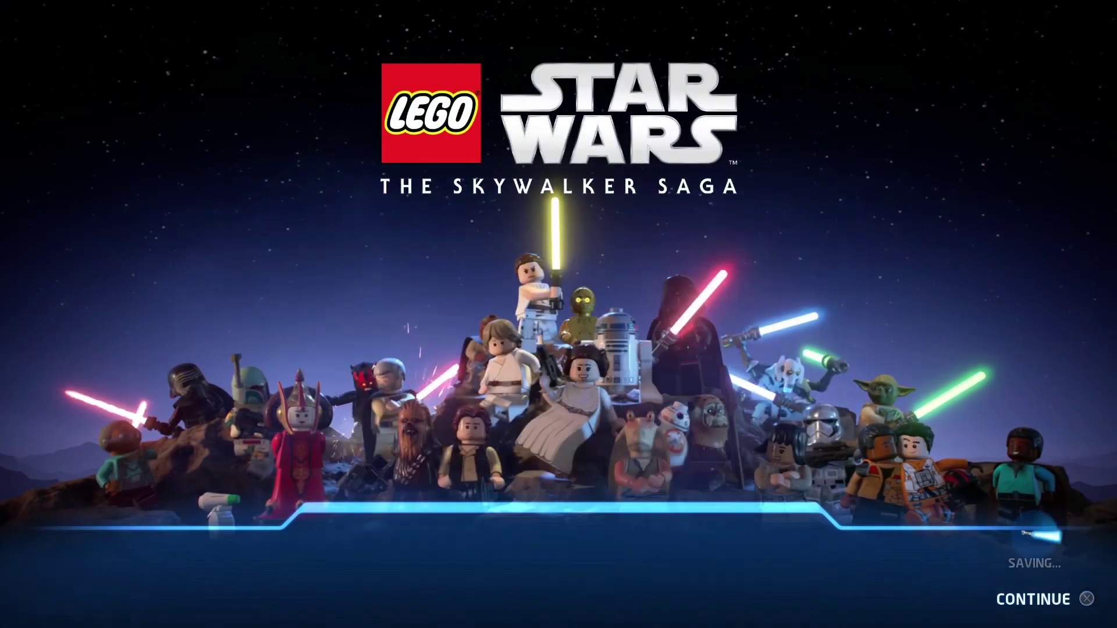
{"action": "key", "text": "Right"}
{"action": "key", "text": "Right"}
{"action": "key", "text": "Right"}
{"action": "key", "text": "Right"}
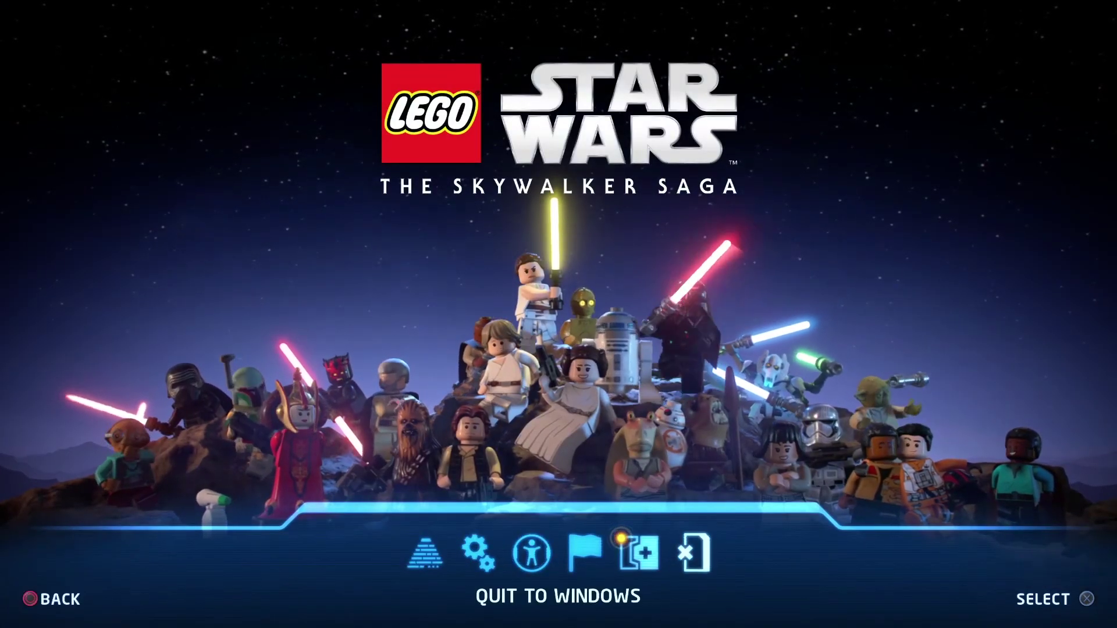
{"action": "key", "text": "Left"}
{"action": "key", "text": "Return"}
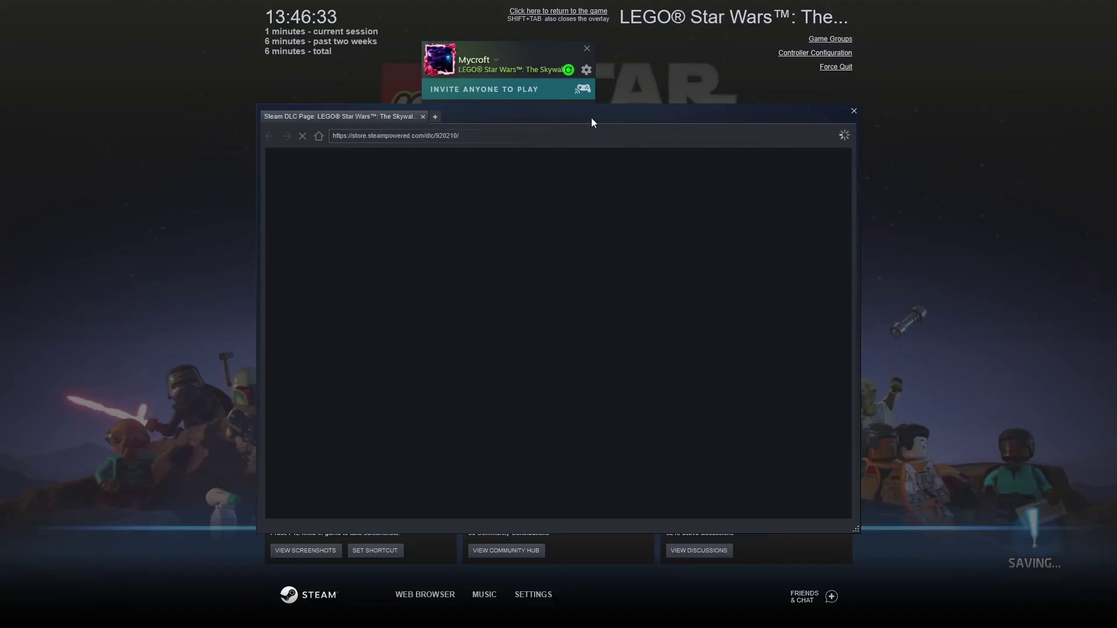
{"action": "key", "text": "shift+Tab"}
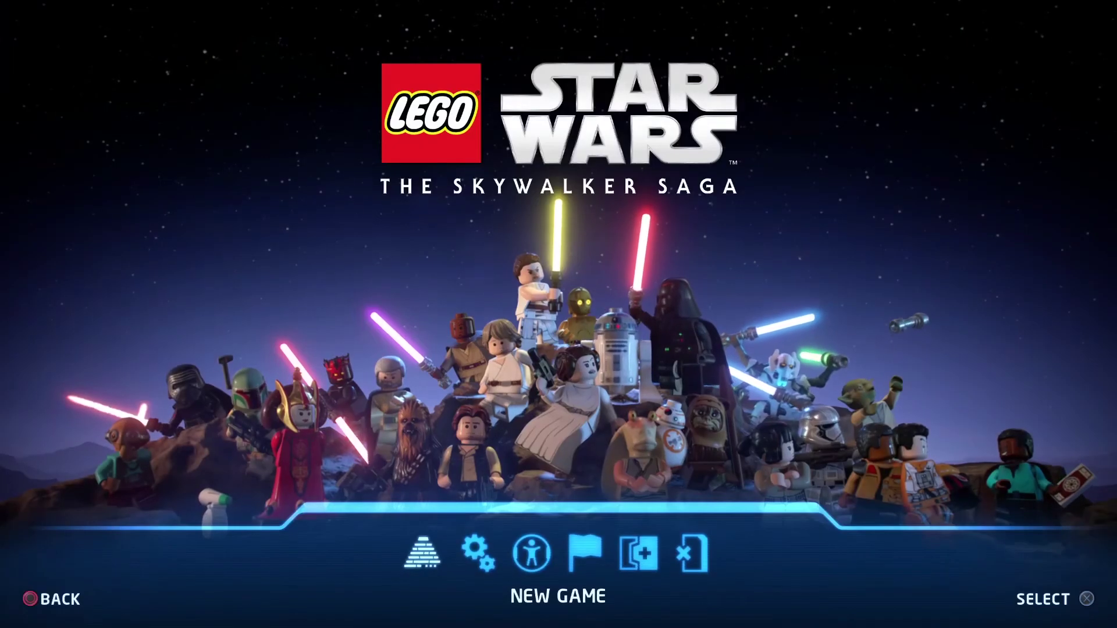
- Navigate the main menu to Options and open the Gameplay Options screen
{"action": "key", "text": "Right"}
{"action": "key", "text": "Left"}
{"action": "key", "text": "Right"}
{"action": "key", "text": "Return"}
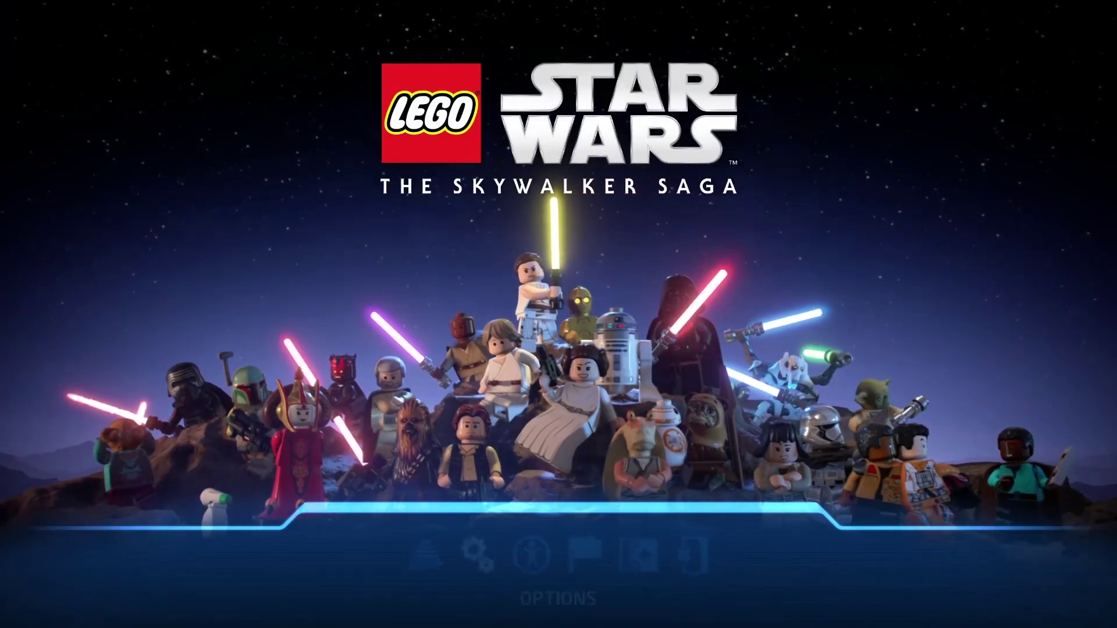
{"action": "key", "text": "Right"}
{"action": "key", "text": "Left"}
{"action": "key", "text": "Right"}
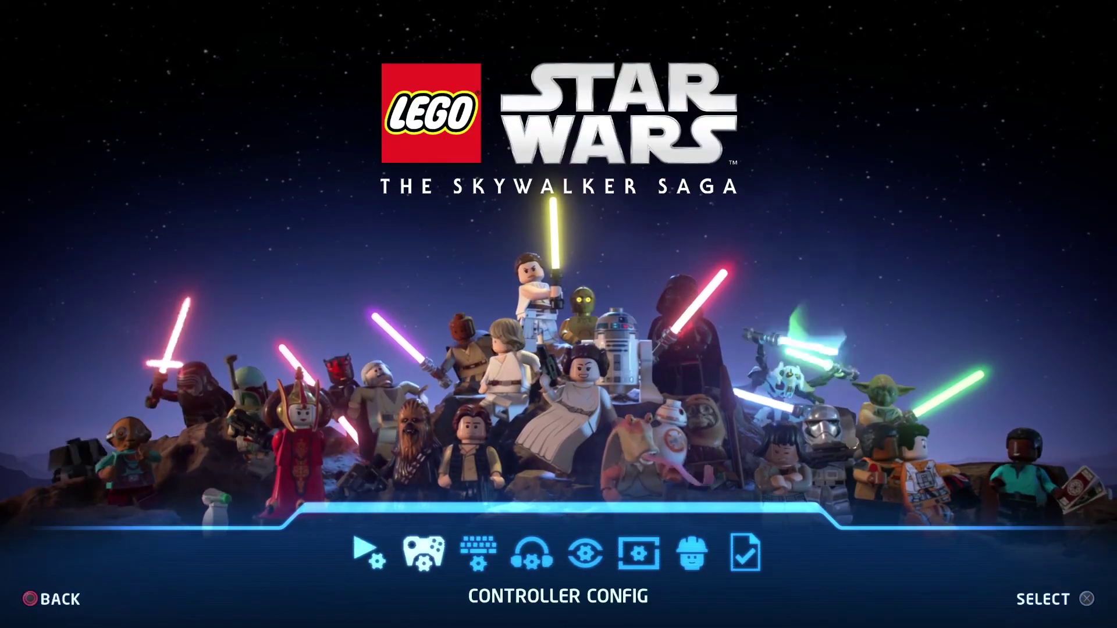
{"action": "key", "text": "Left"}
{"action": "key", "text": "Return"}
{"action": "key", "text": "Down"}
{"action": "key", "text": "Down"}
{"action": "key", "text": "Down"}
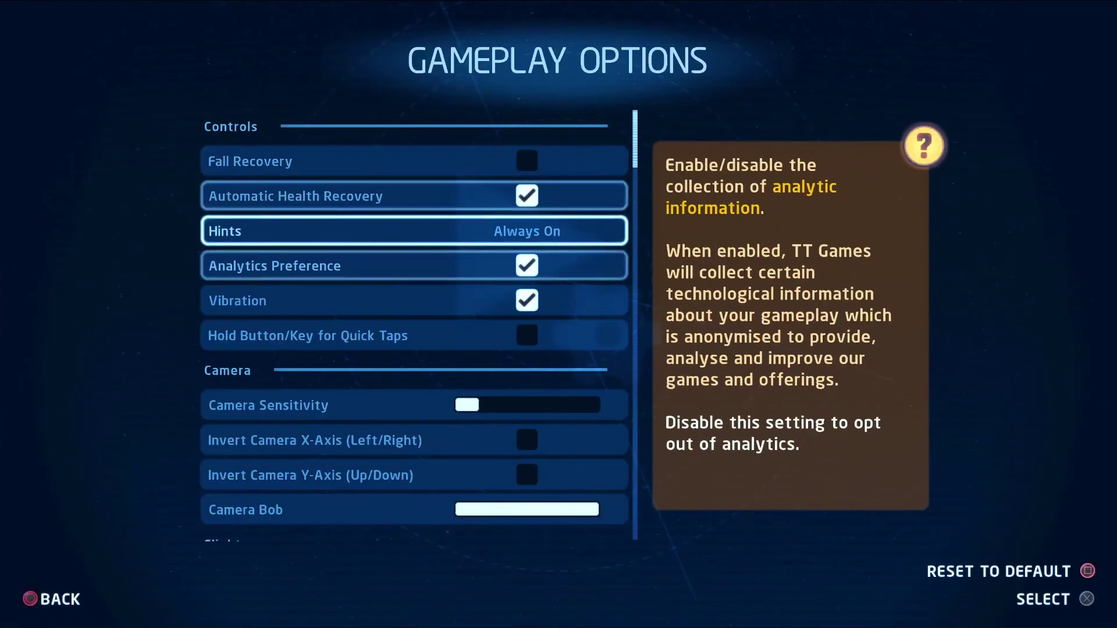